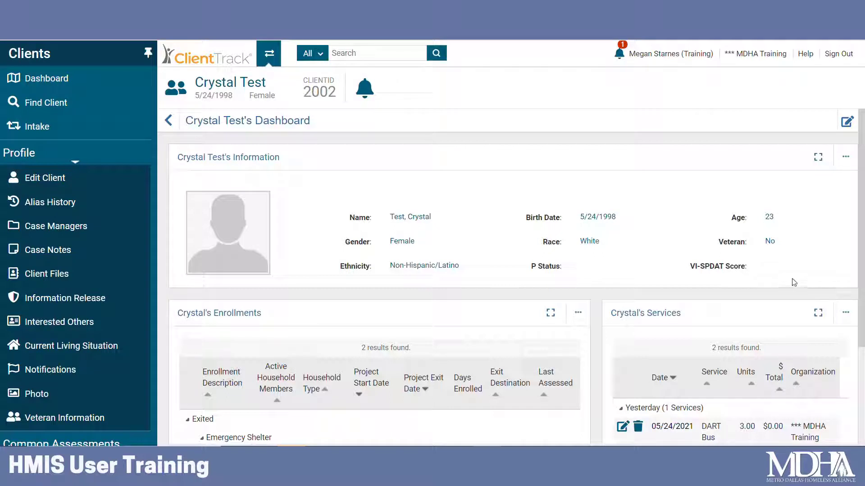
Switch from the client record to the Home workspace and collapse the side menu.
click(269, 53)
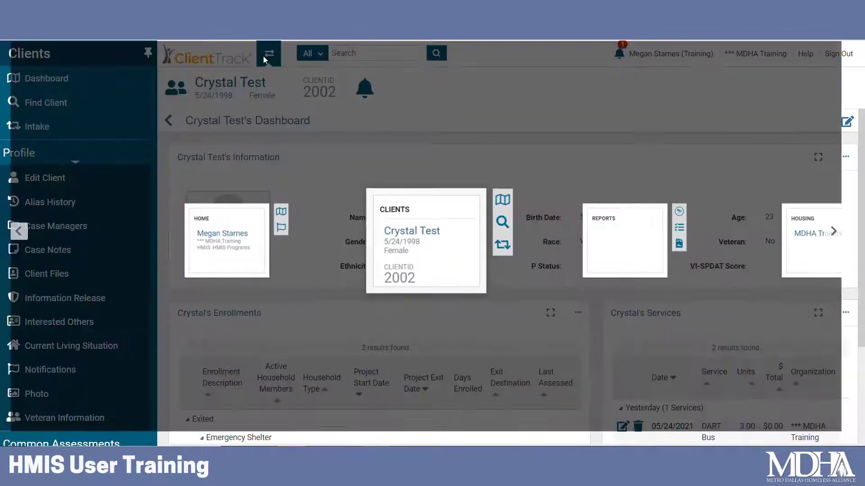
click(239, 231)
click(386, 270)
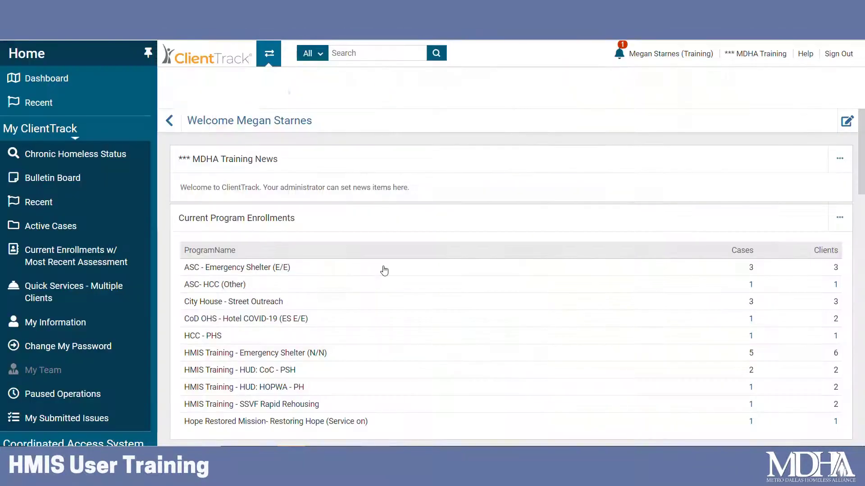
click(148, 52)
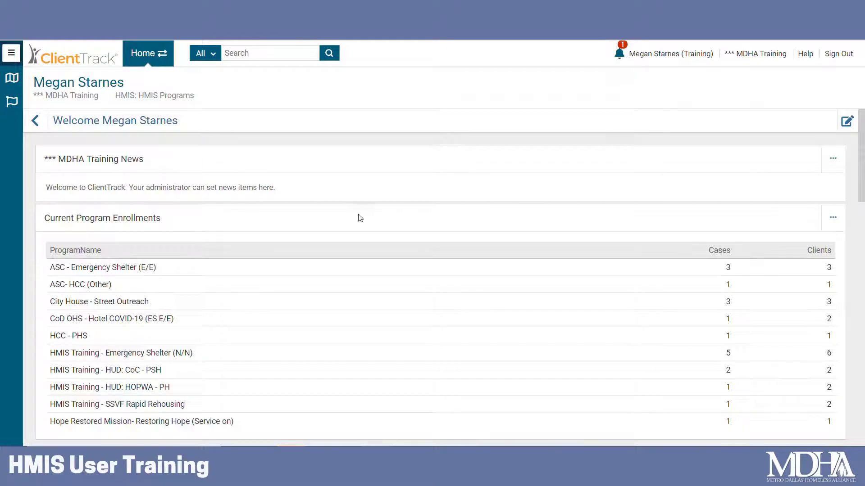
Review the My Case Assignments list on the Home dashboard and the notification indicator.
scroll(357, 216, down, 6)
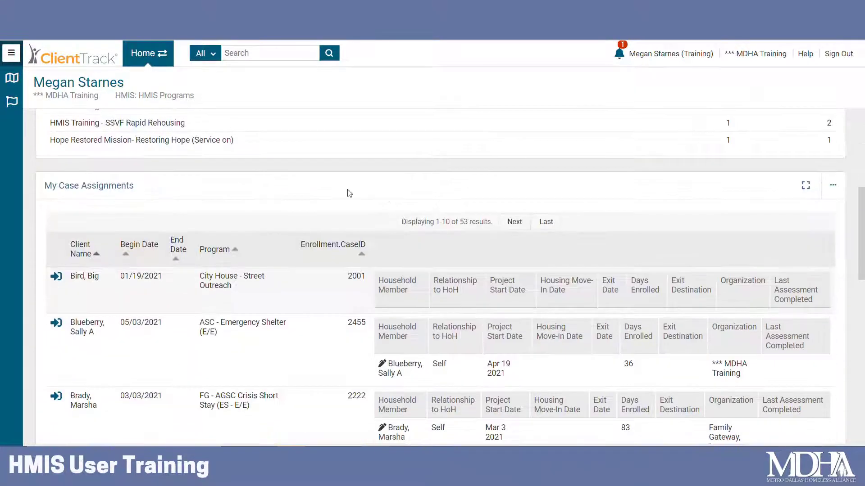
scroll(252, 194, down, 1)
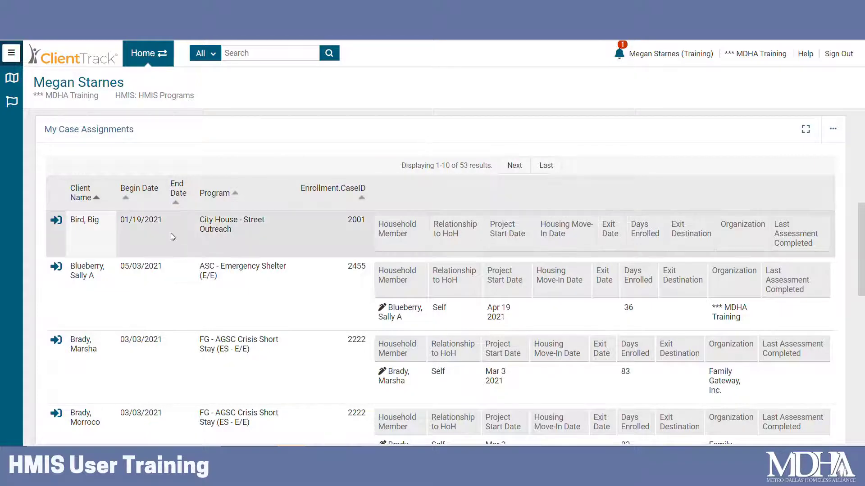
scroll(232, 369, down, 1)
scroll(232, 368, down, 2)
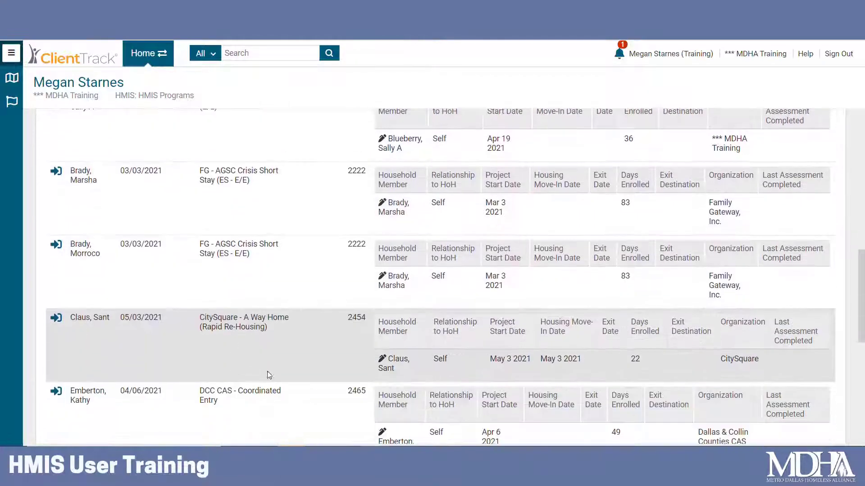
scroll(288, 397, up, 3)
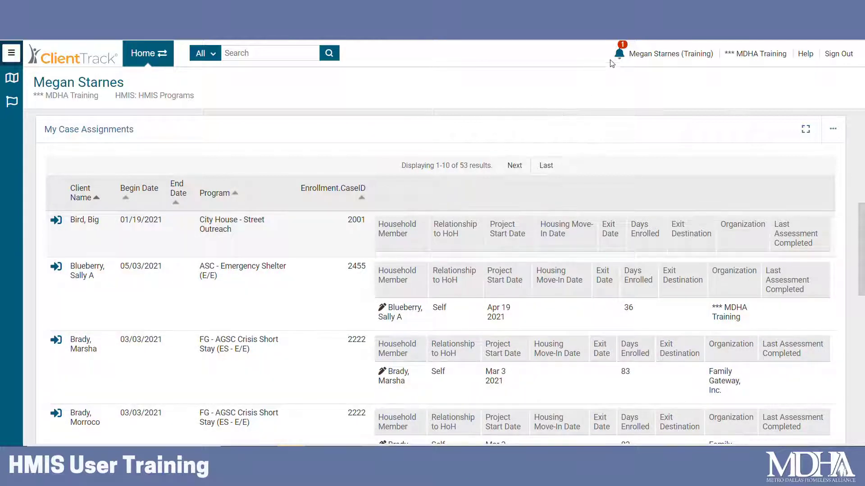
mouse_move(618, 53)
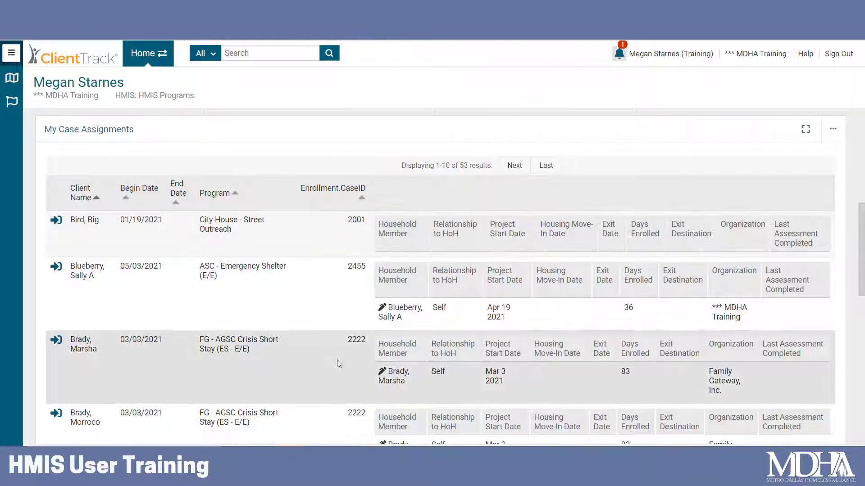
scroll(339, 363, up, 8)
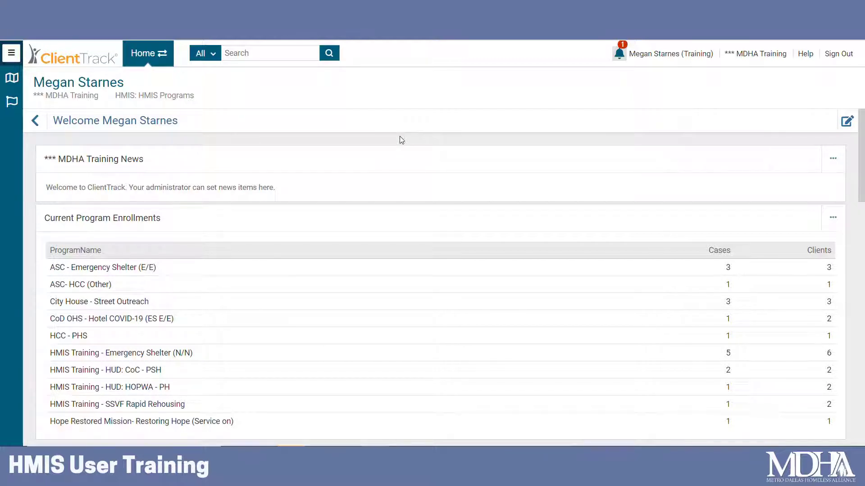
Return to the current client's dashboard in the Clients workspace.
click(158, 55)
scroll(509, 220, down, 1)
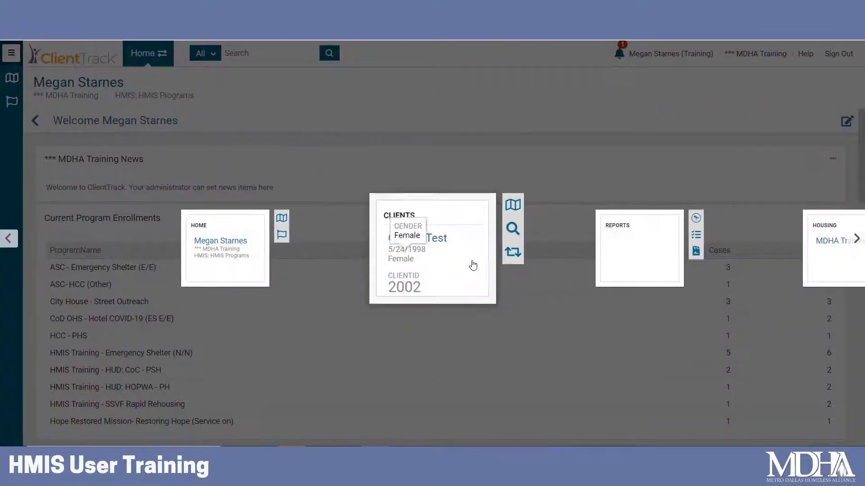
click(472, 264)
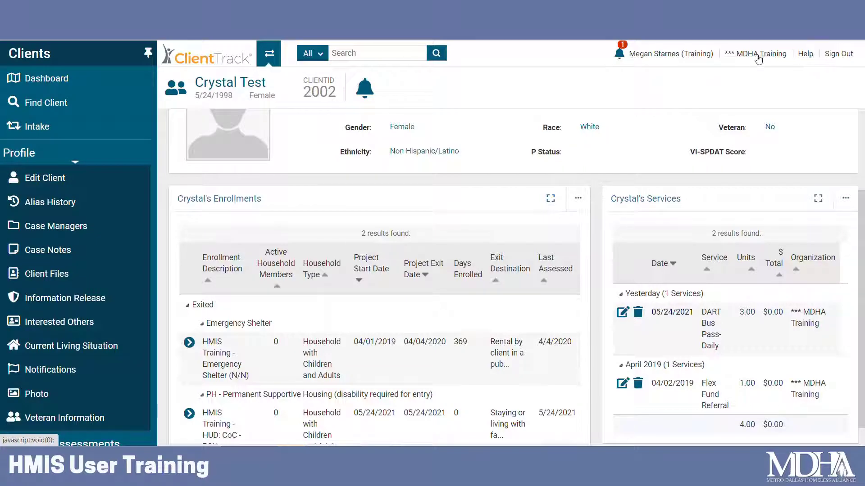
Change the active organization from MDHA Training to Dallas & Collin Counties CAS.
click(758, 56)
click(658, 143)
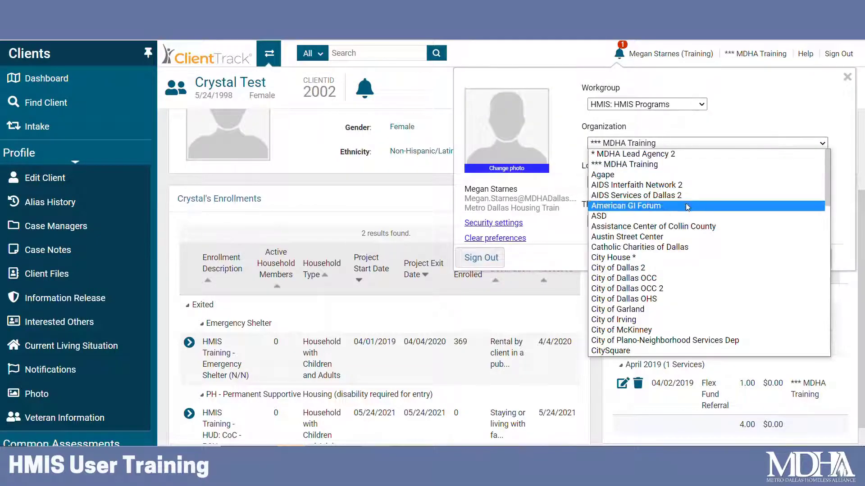
scroll(732, 250, down, 3)
scroll(732, 250, down, 1)
click(717, 281)
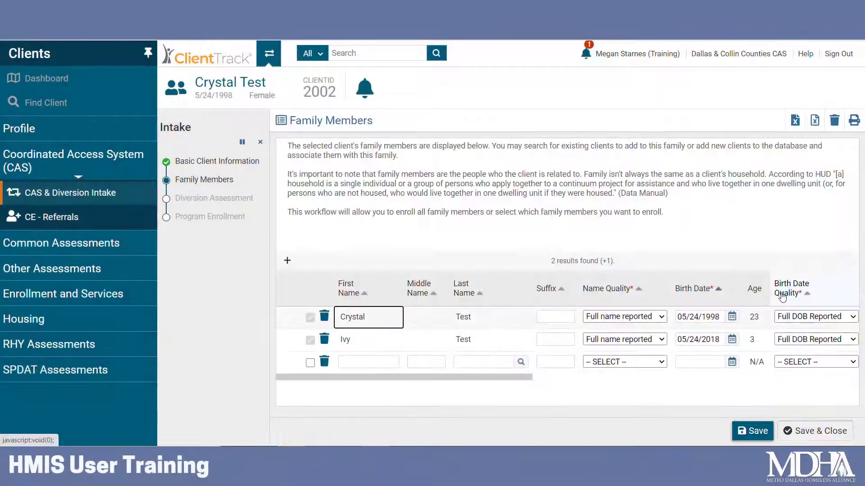
Save and close the family members form, and set the diversion assessment's contact type to Phone and household type to Household with children and adults.
click(818, 432)
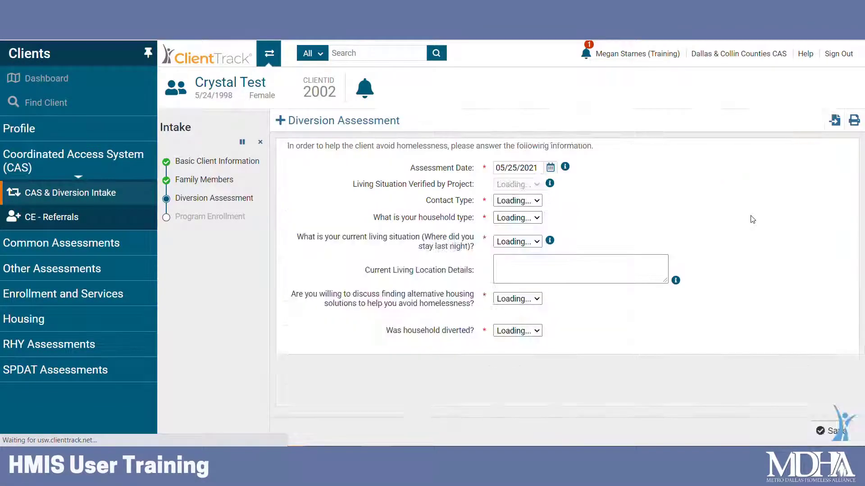
click(521, 200)
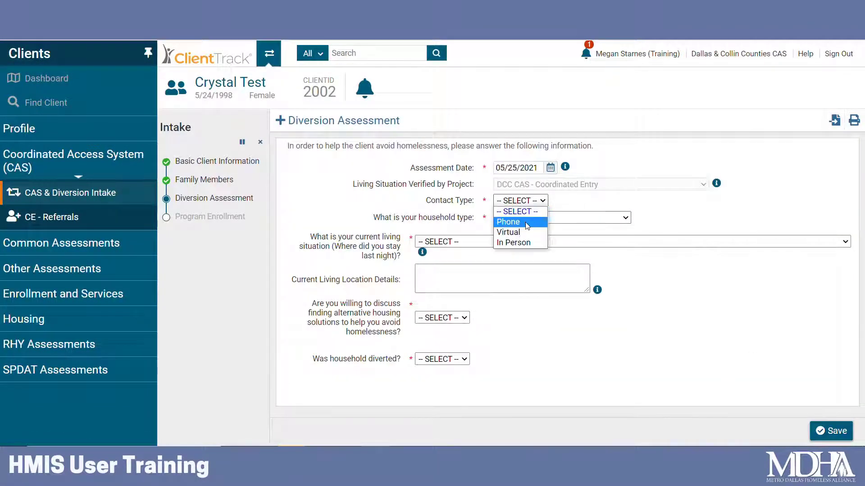
click(525, 222)
click(526, 218)
click(545, 238)
click(558, 218)
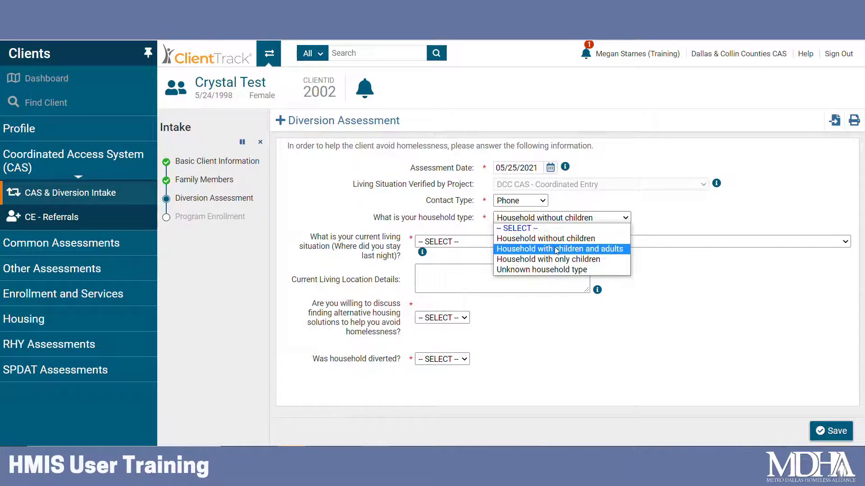
click(558, 248)
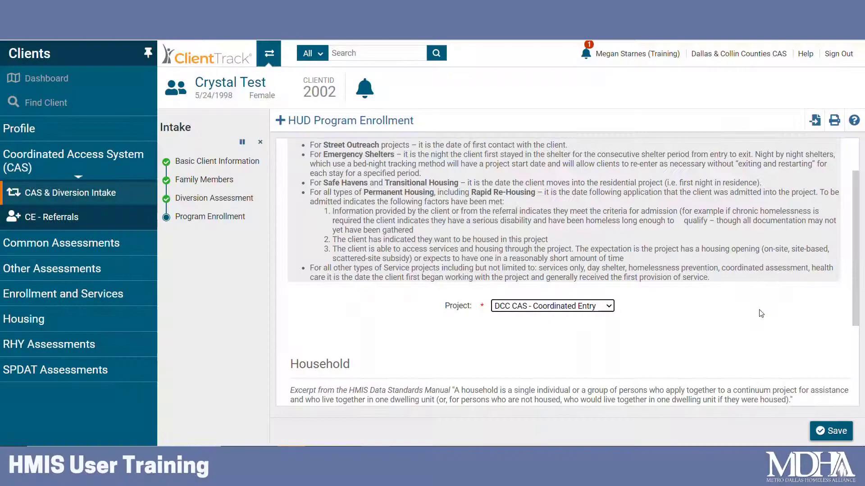
Include all household members in the DCC CAS - Coordinated Entry program enrollment.
scroll(761, 311, down, 2)
scroll(763, 297, down, 2)
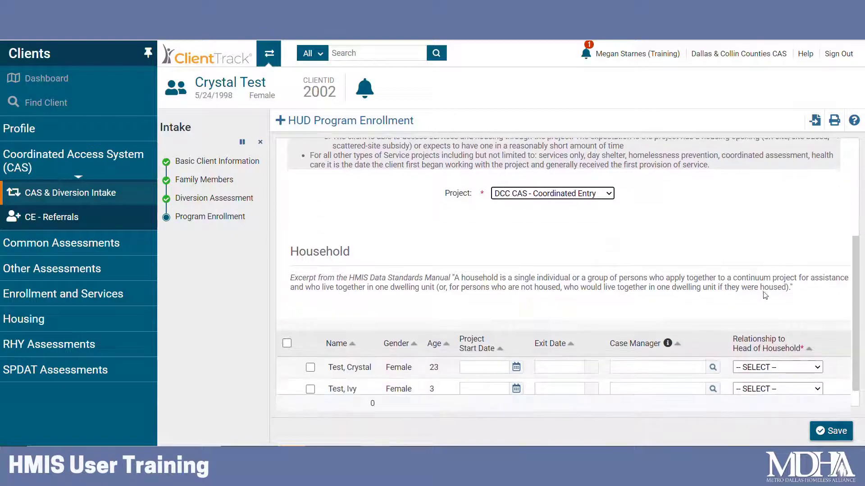
scroll(763, 278, down, 1)
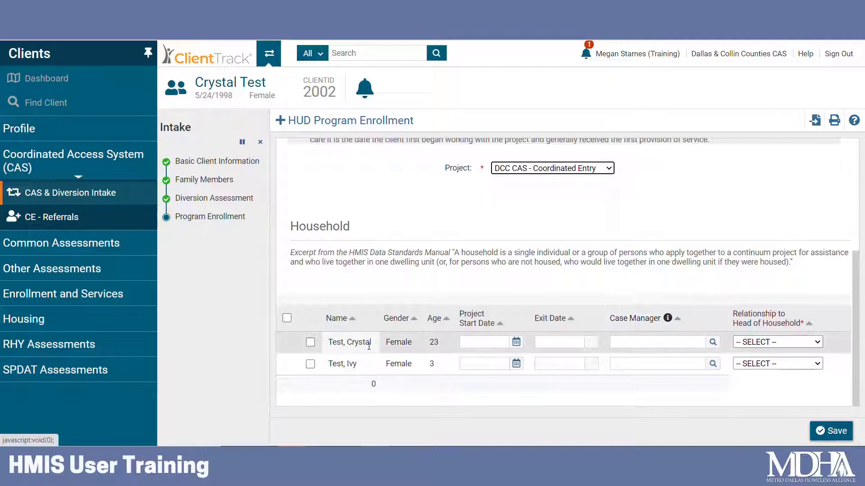
click(287, 320)
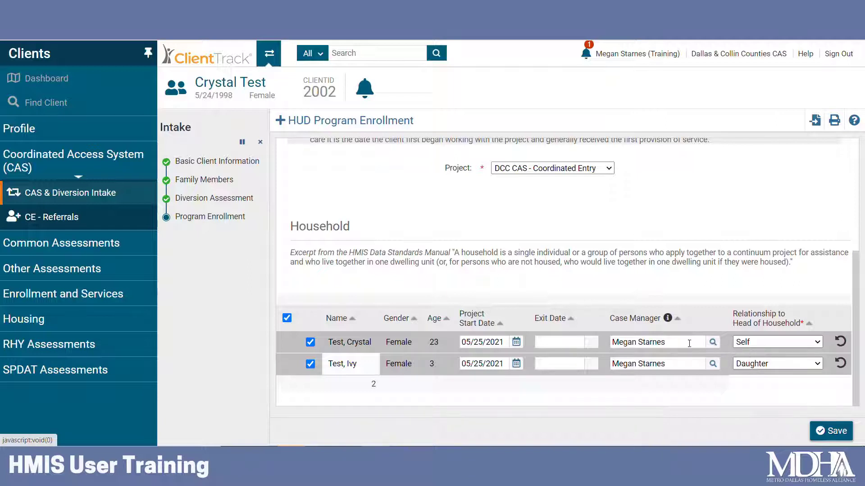
Find the replacement case manager by first name and assign their Training account to the head of household.
click(713, 343)
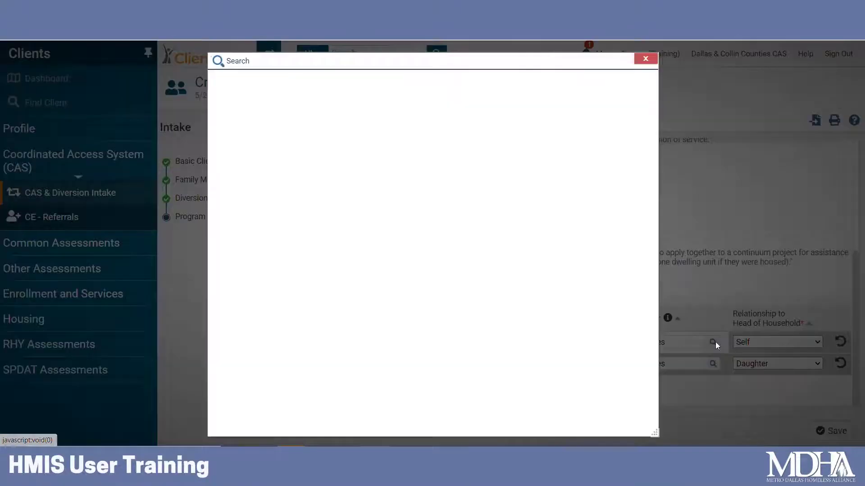
triple_click(447, 136)
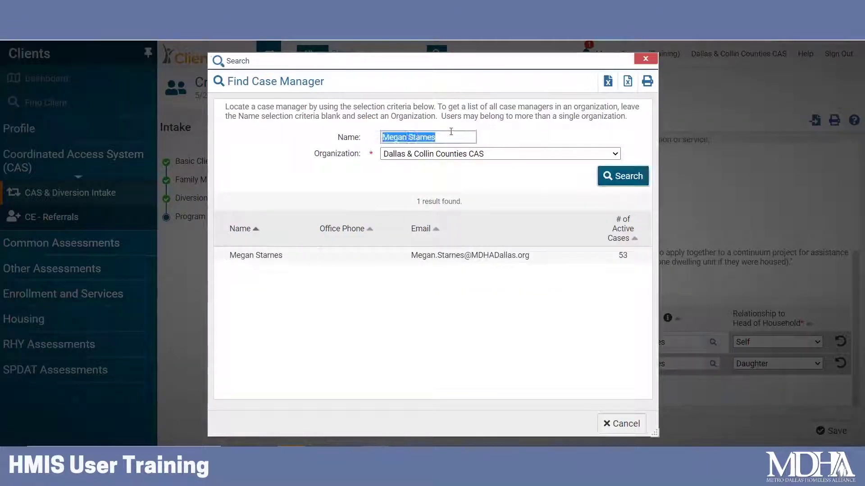
text(freda)
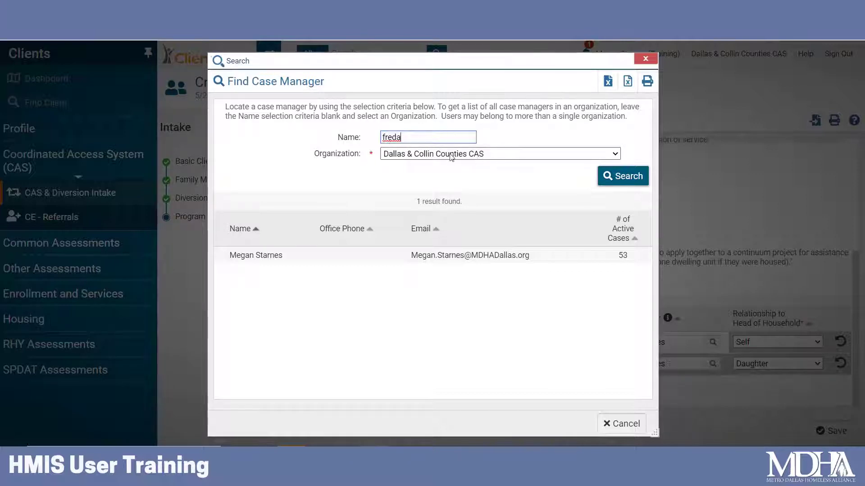
click(612, 183)
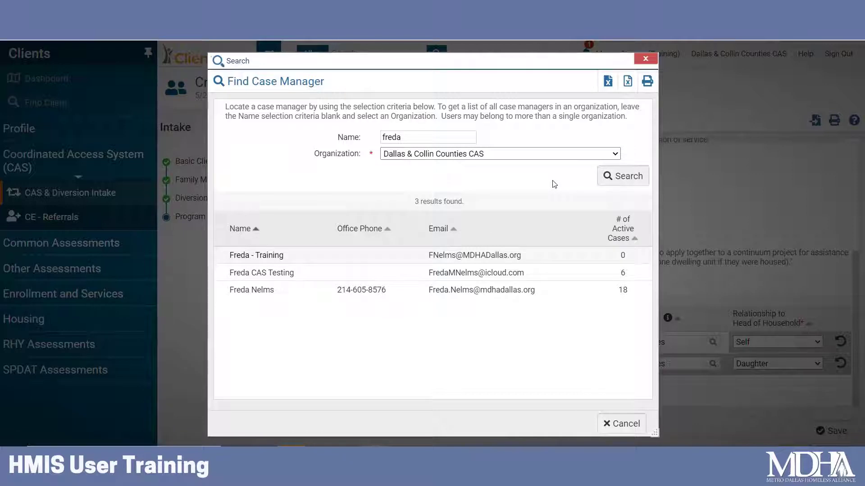
click(255, 262)
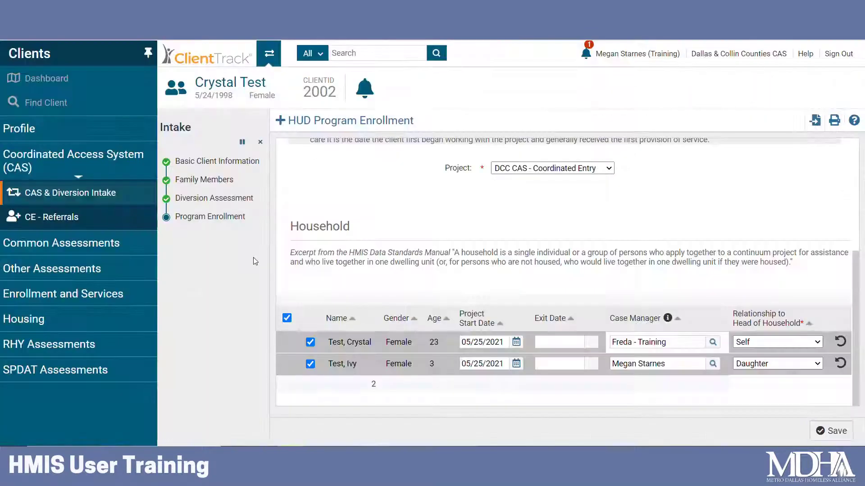
Assign the same Training case manager account to the daughter's enrollment, searching by first name.
click(713, 364)
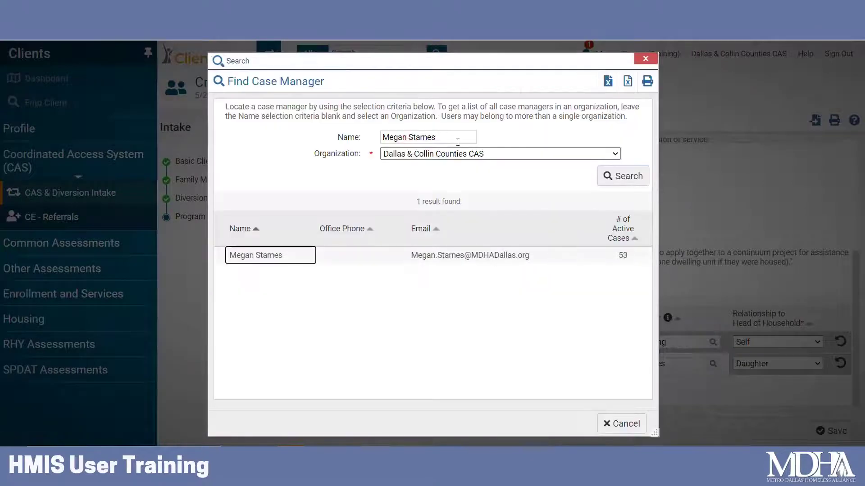
double_click(455, 141)
click(451, 140)
drag(427, 137, 367, 139)
text(freda)
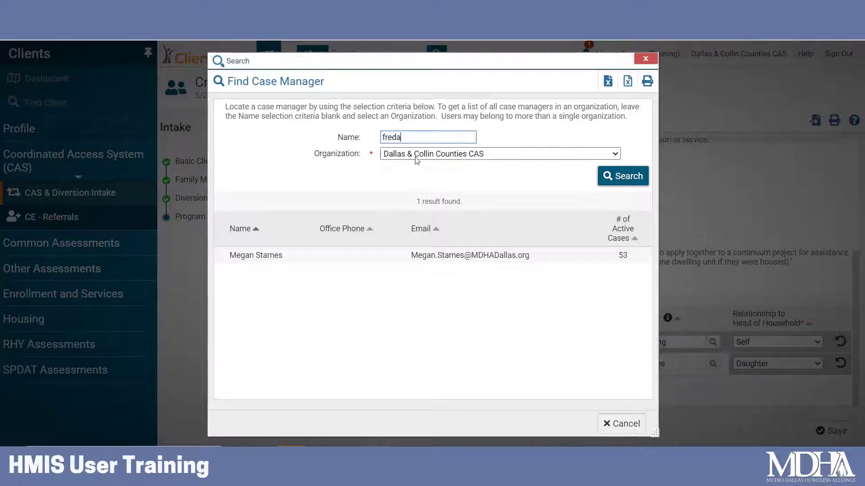
key(Return)
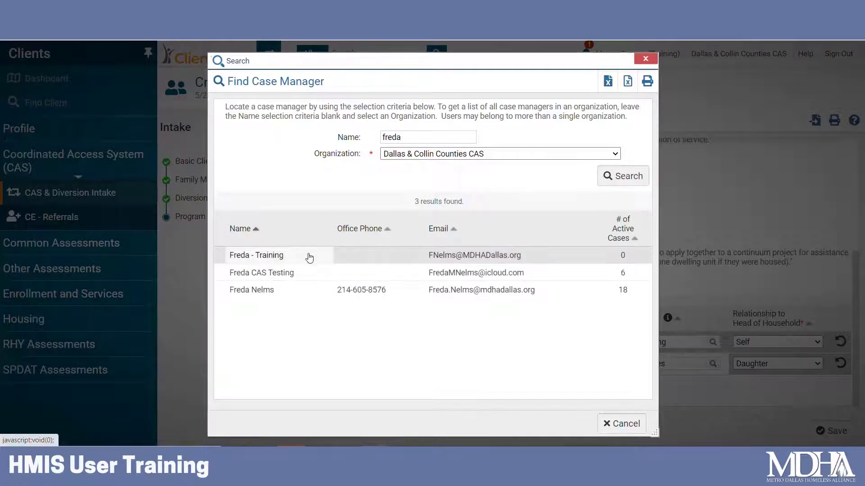
click(309, 253)
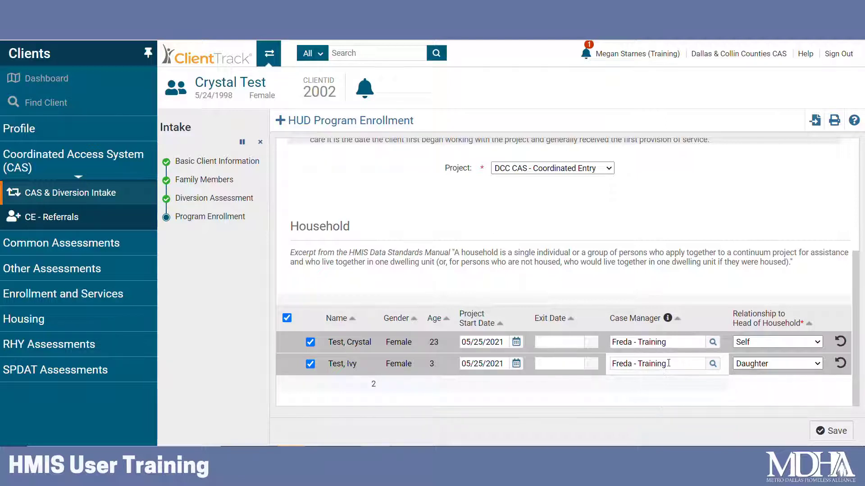
Save the program enrollment and default the Universal Data Assessment to the client's last assessment.
click(831, 432)
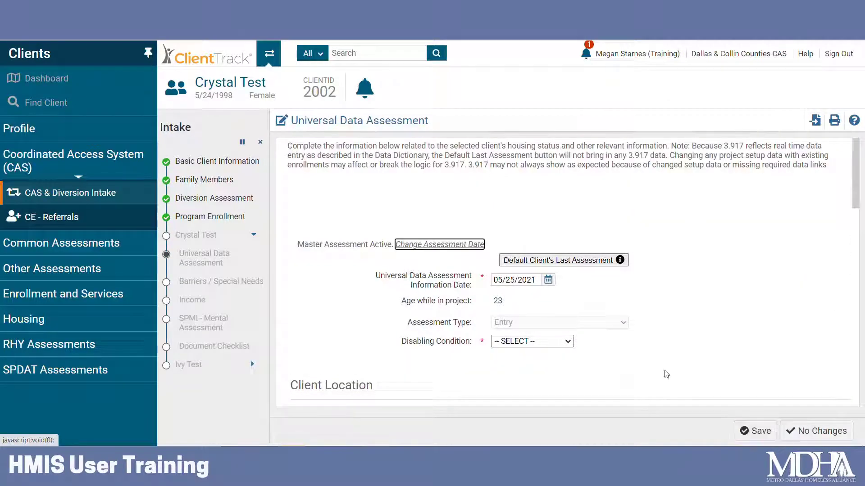
click(595, 266)
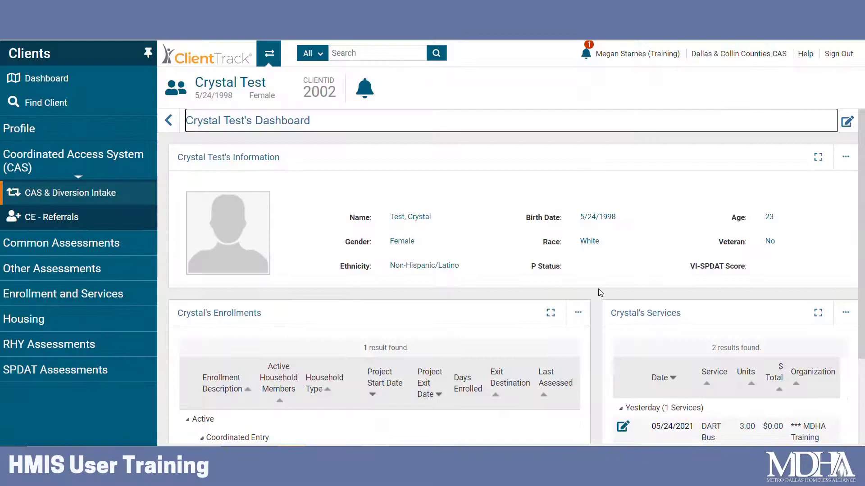
Open the client's Case Manager Assignments and examine the enrollment linked to the active case manager.
scroll(598, 291, down, 3)
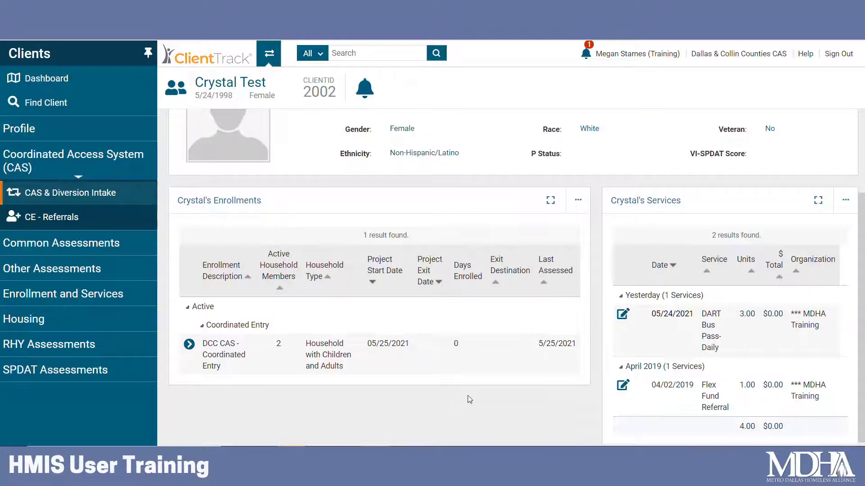
scroll(478, 398, up, 3)
click(98, 127)
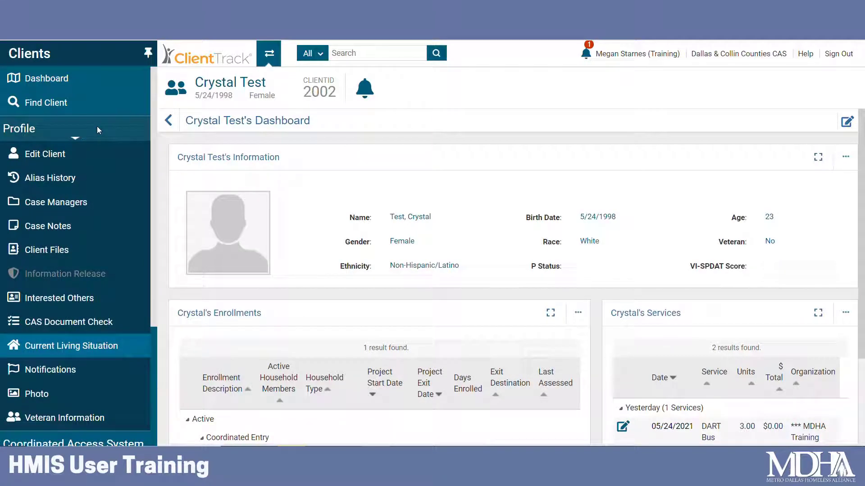
click(81, 209)
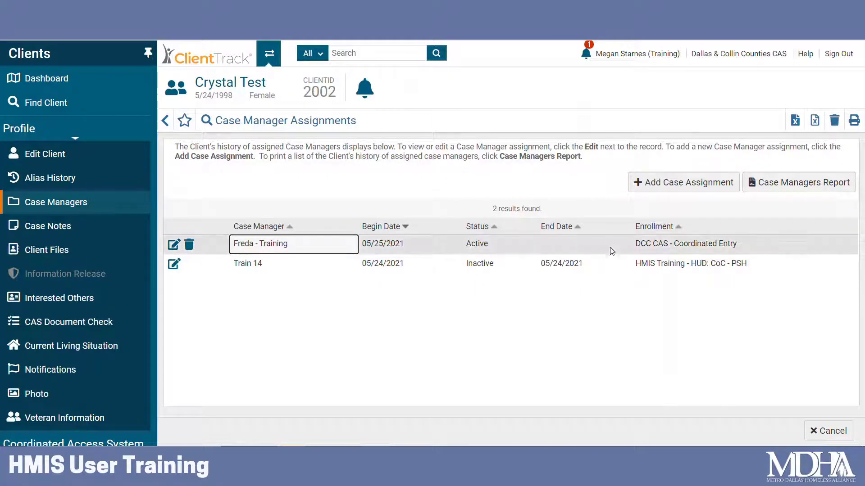
drag(635, 243, 738, 246)
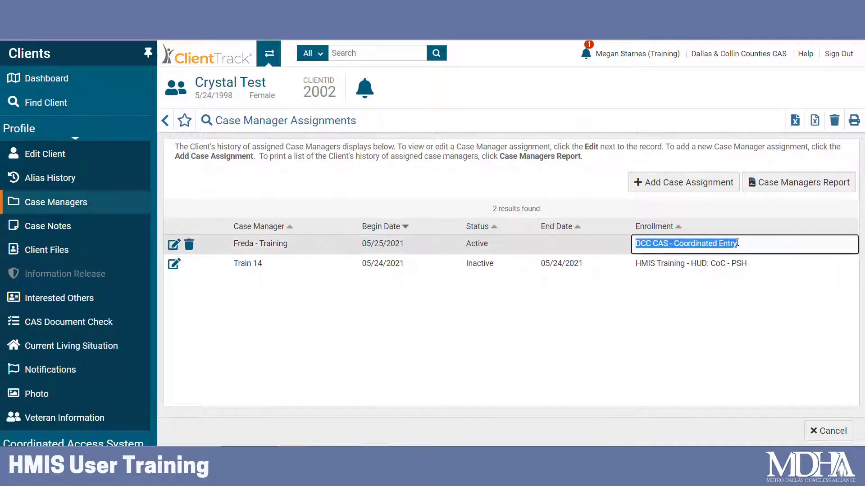
Start a new case assignment for the client and look up the prefilled case manager, keeping that selection.
click(731, 267)
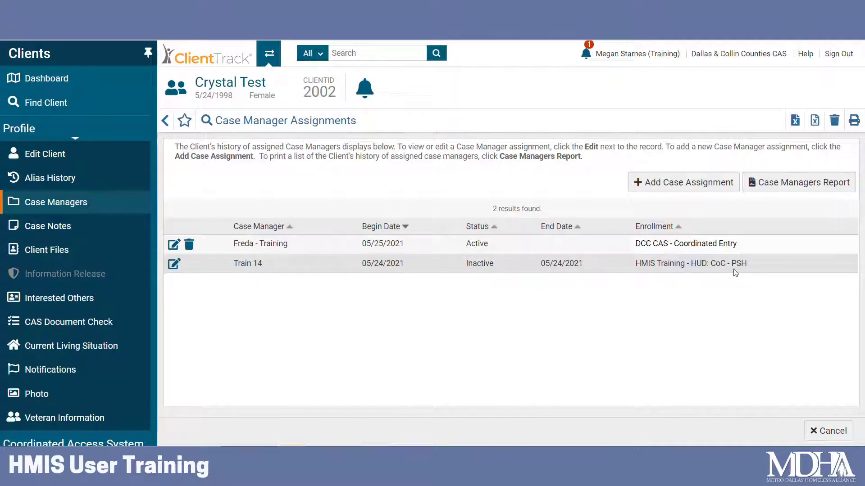
click(673, 180)
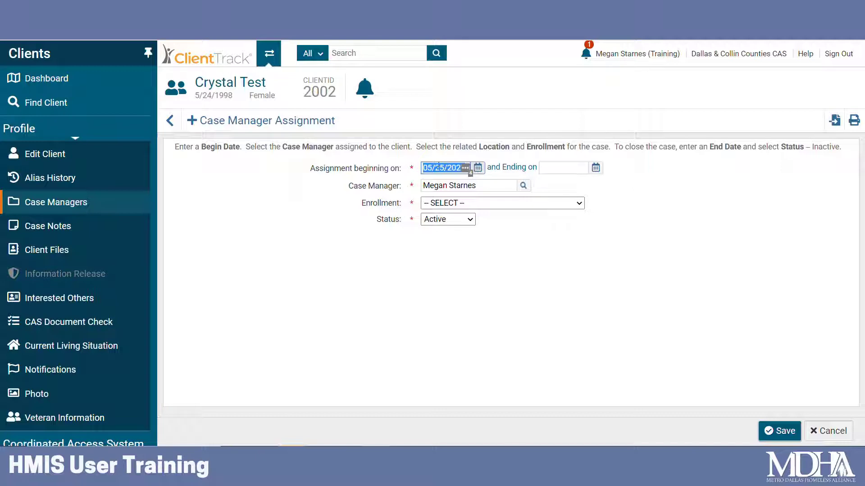
click(563, 168)
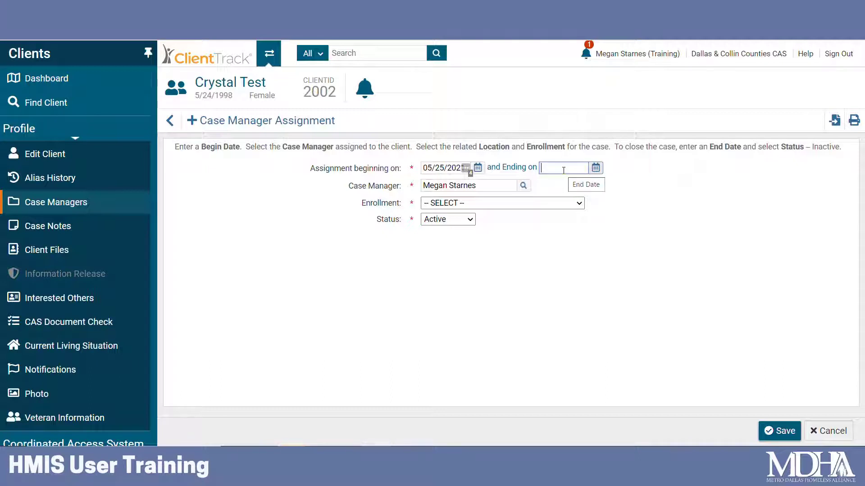
click(514, 185)
click(505, 186)
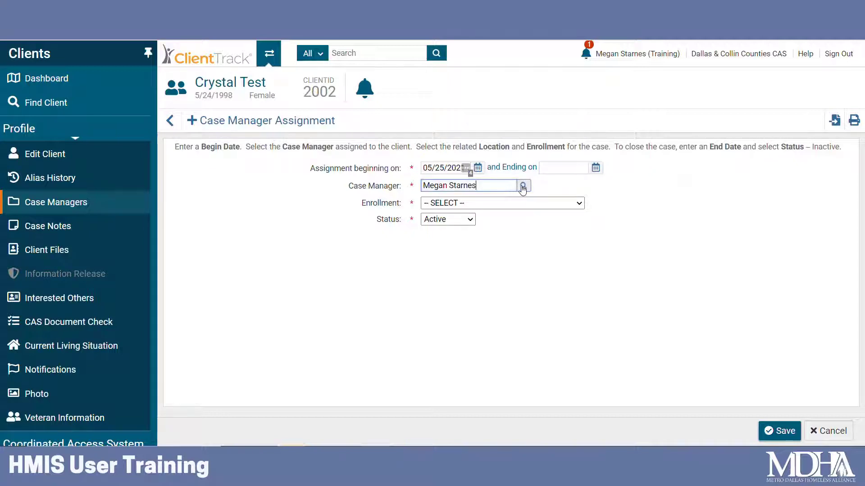
click(524, 186)
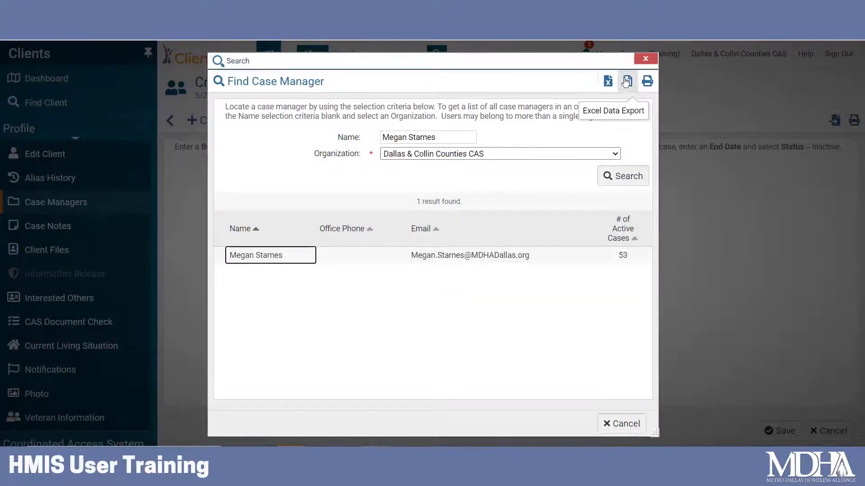
click(644, 59)
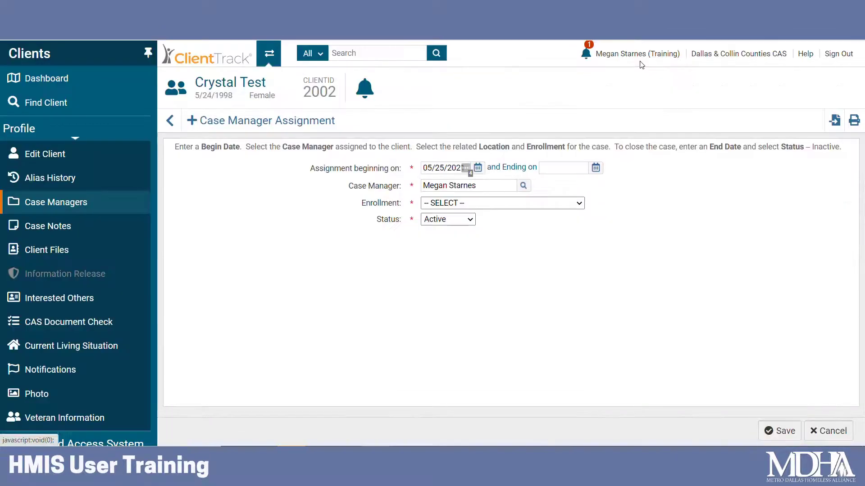
Link the new case manager assignment to the 05/25/2021 DCC CAS - Coordinated Entry enrollment and save it with Active status.
click(566, 204)
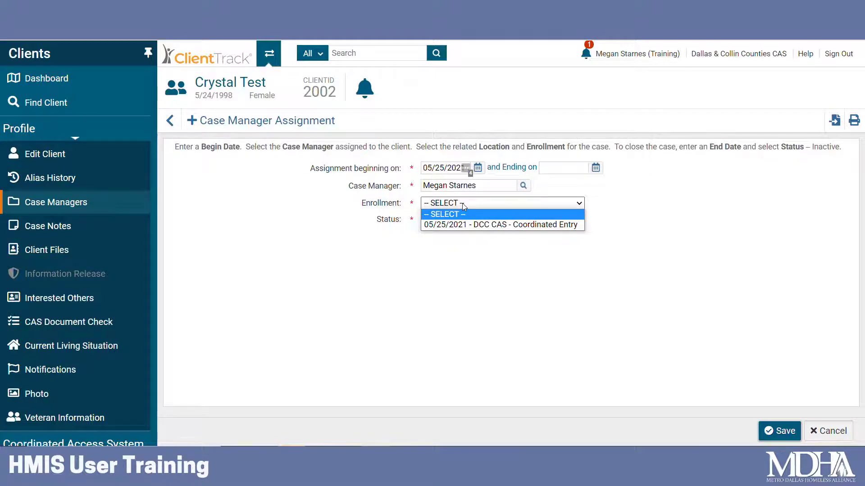
click(525, 225)
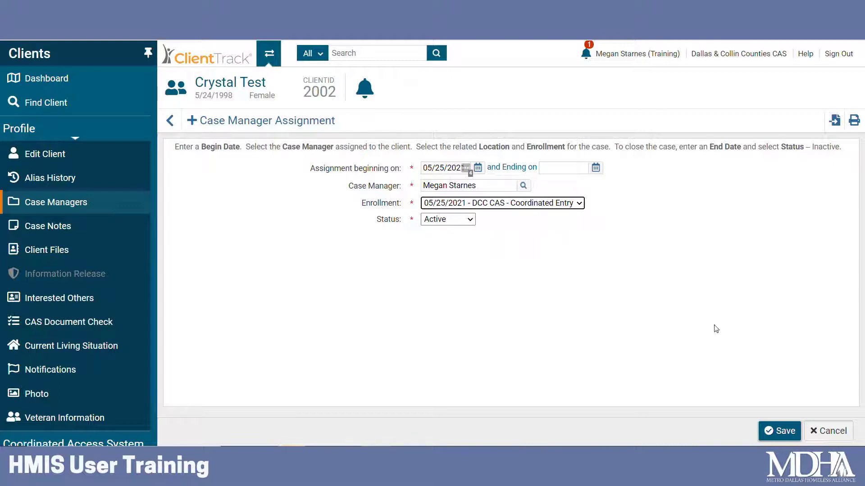
click(781, 430)
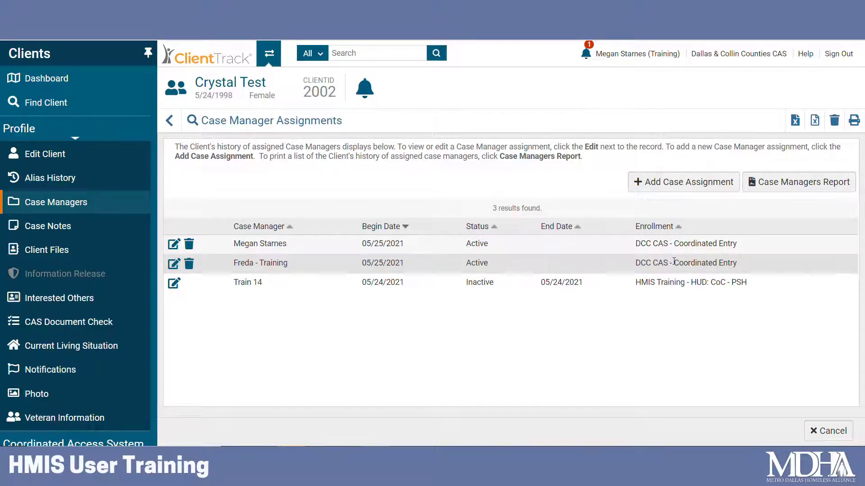
Switch to the Home workspace and find the client's household in My Case Assignments, paging through the list.
click(275, 50)
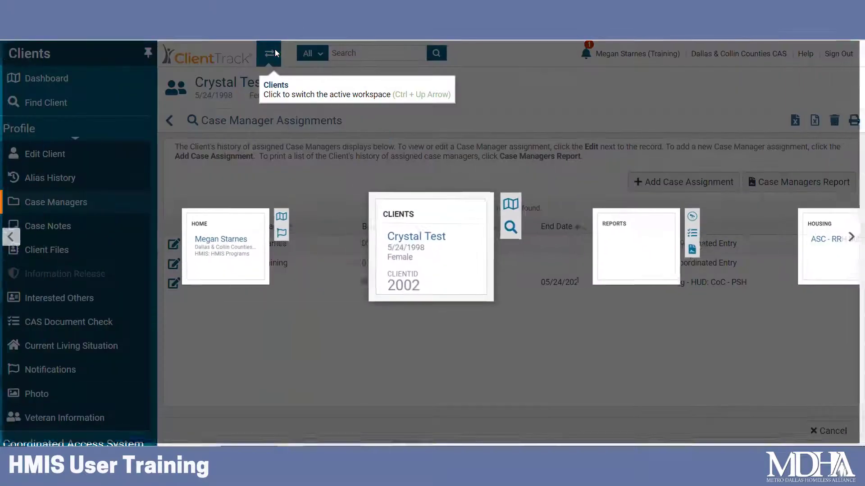
click(246, 216)
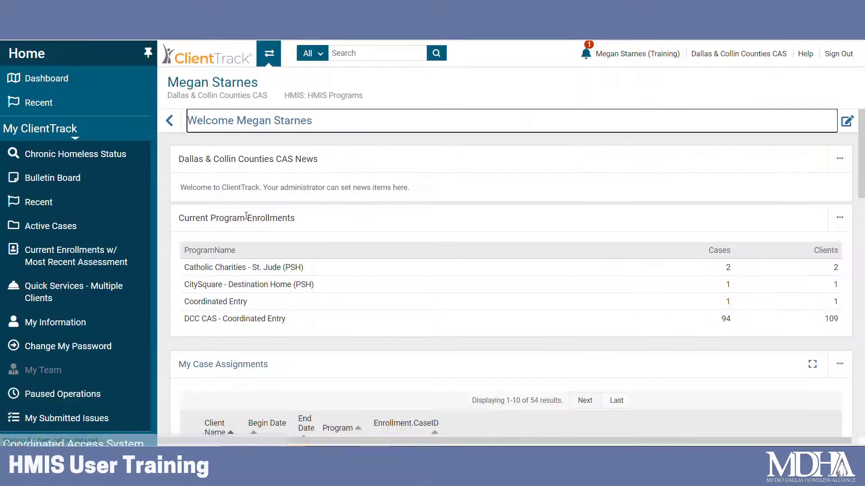
scroll(250, 216, down, 4)
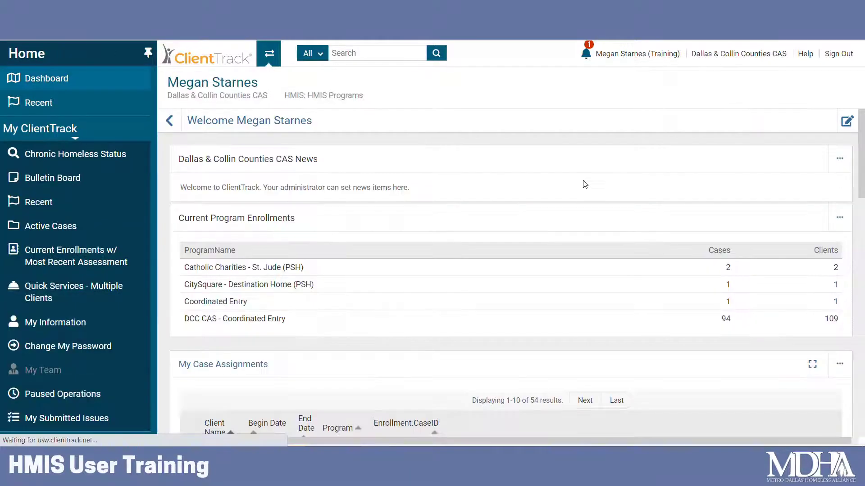
scroll(582, 183, down, 3)
scroll(582, 184, down, 9)
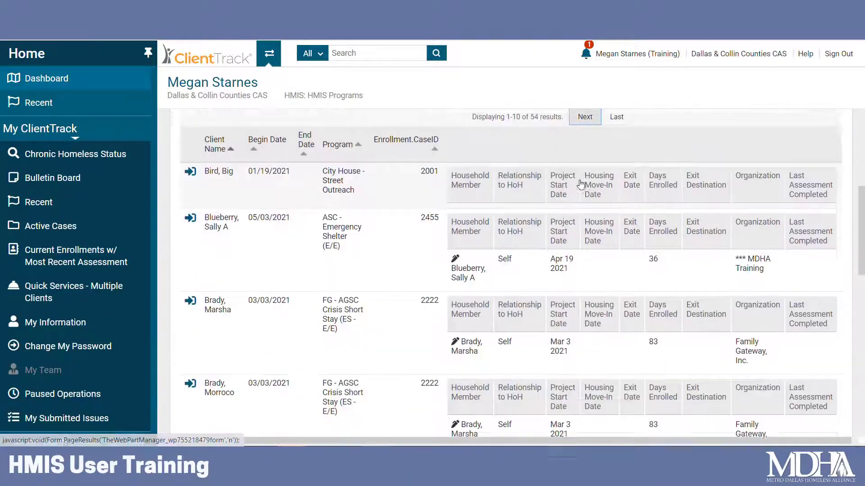
scroll(581, 183, down, 9)
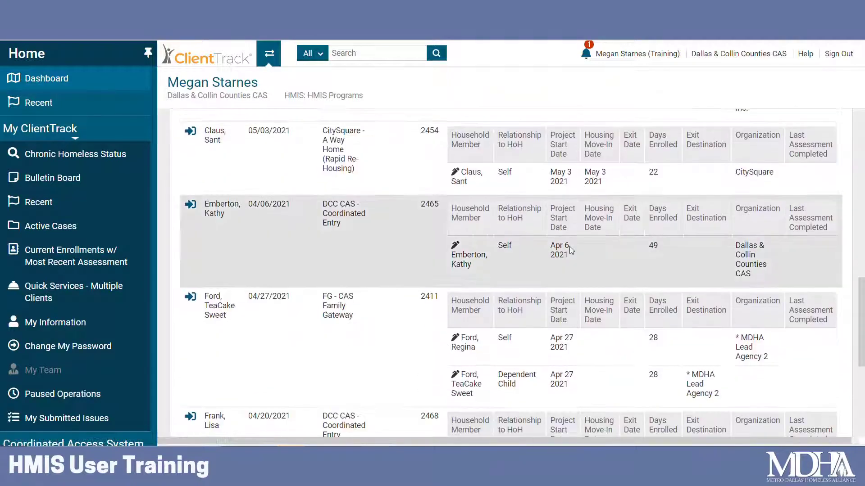
scroll(572, 257, up, 20)
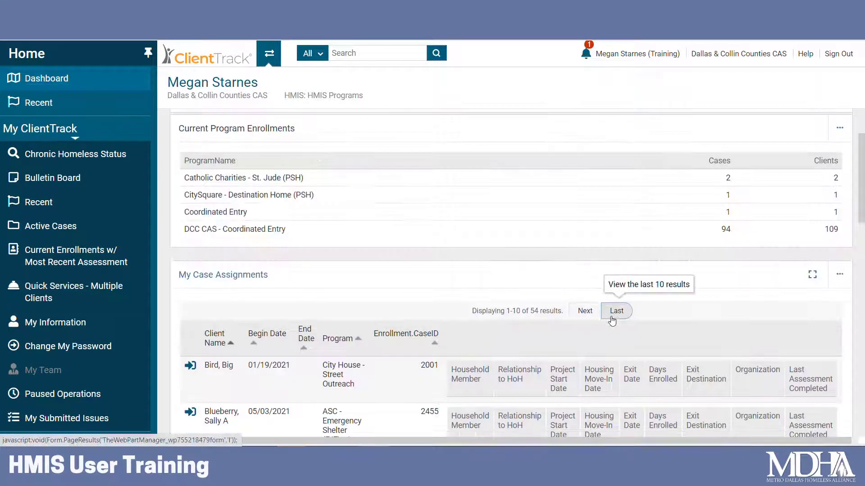
click(585, 310)
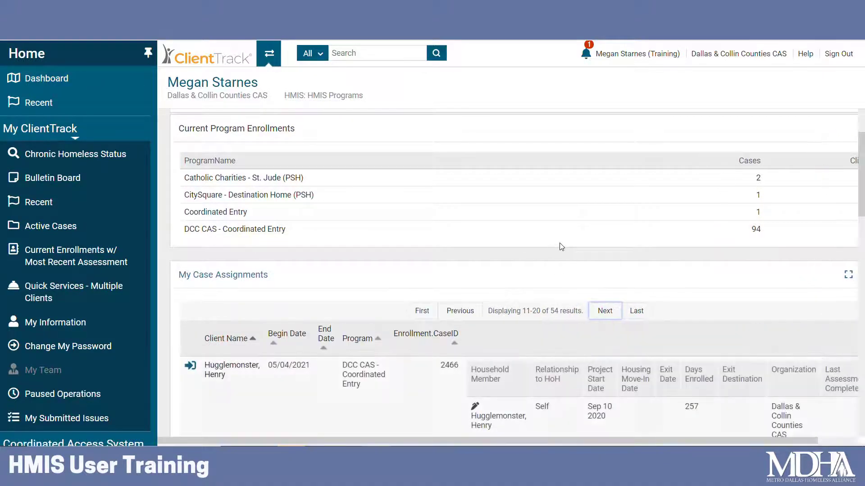
scroll(581, 270, down, 8)
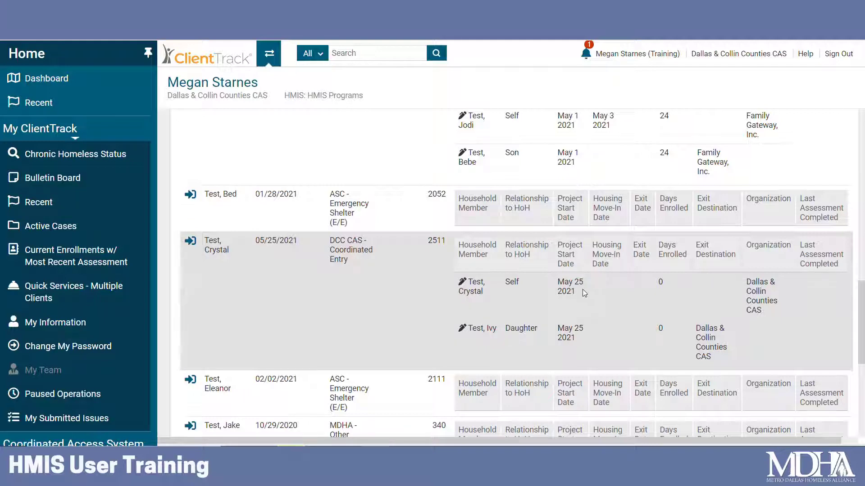
Open the client's dashboard from the matching case assignment and review the client's enrollments and services.
click(190, 240)
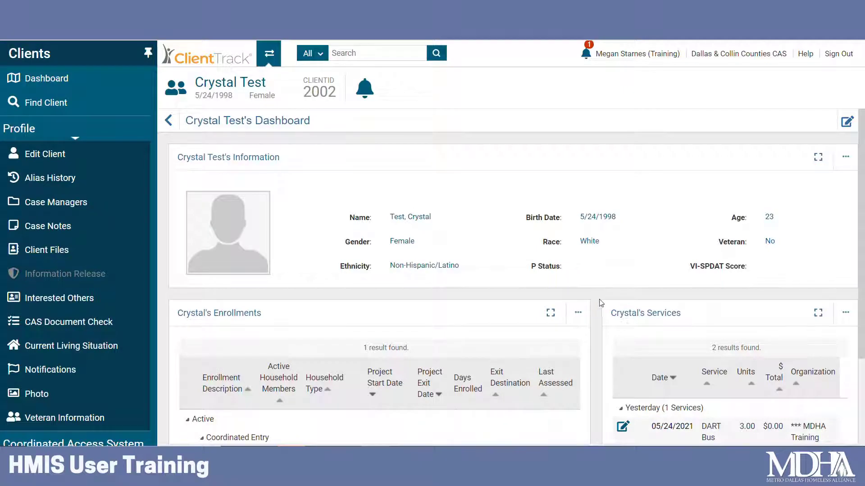
scroll(597, 301, down, 2)
scroll(595, 300, down, 1)
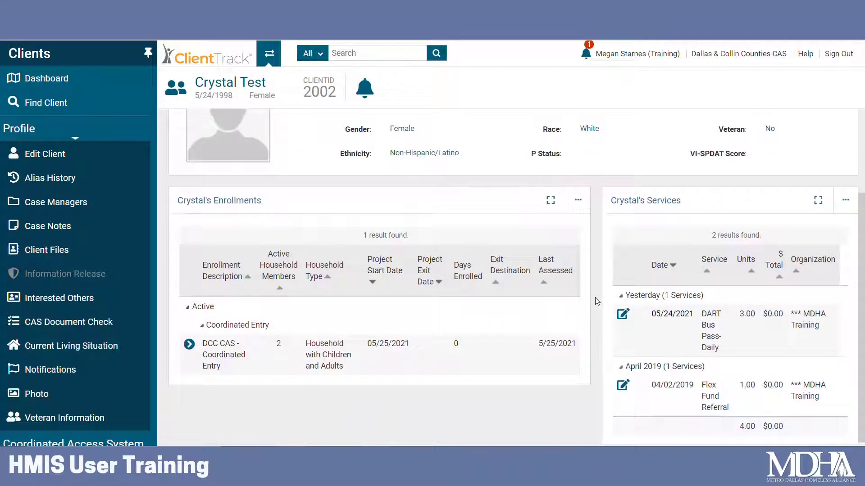
scroll(595, 297, up, 3)
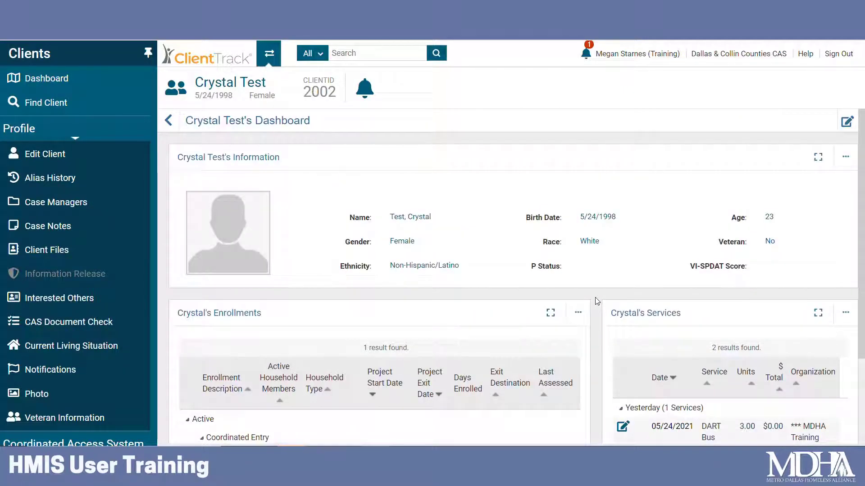